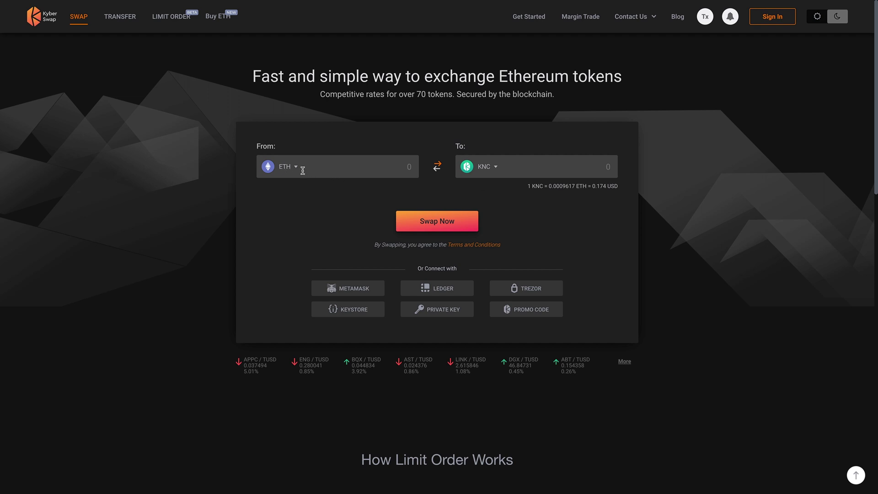
Step: Switch the receiving token from KNC to DAI, quoted at 1 DAI = 0.005537 ETH
drag(263, 74, 617, 76)
click(663, 92)
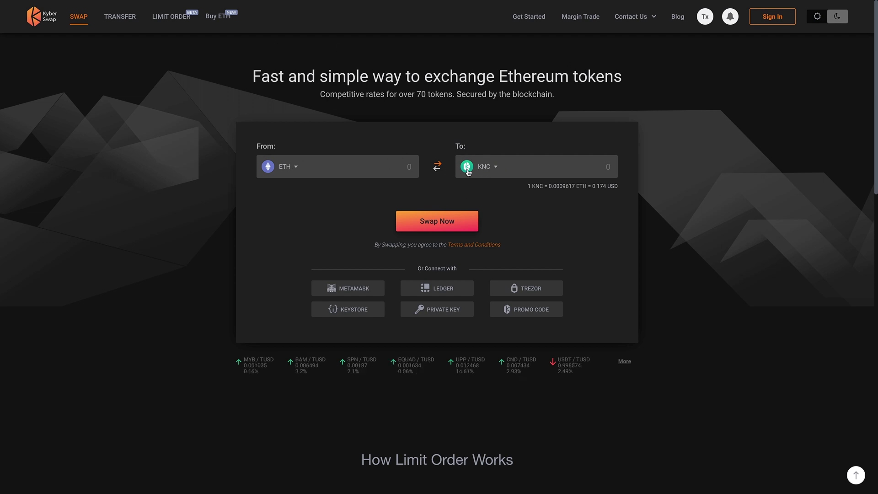
click(491, 168)
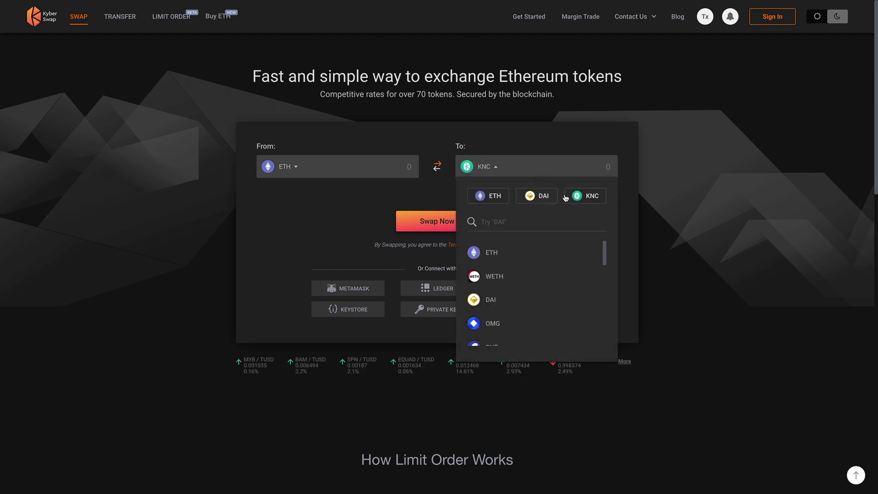
click(536, 196)
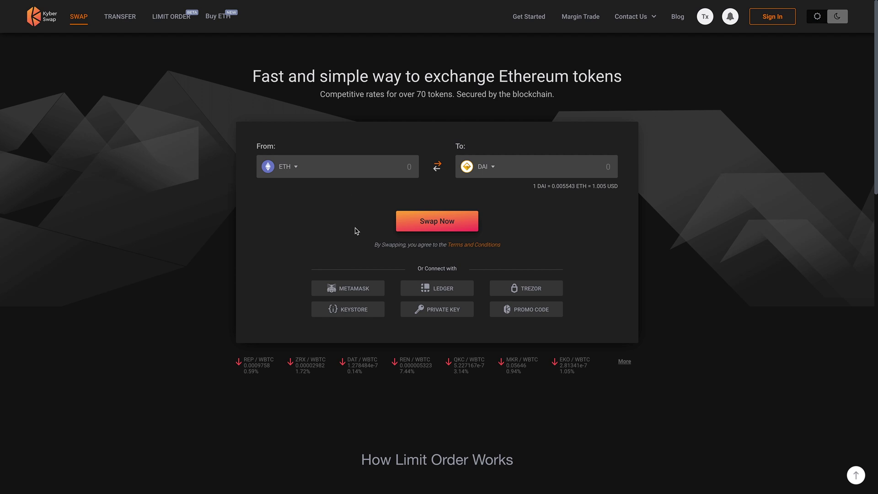
click(363, 289)
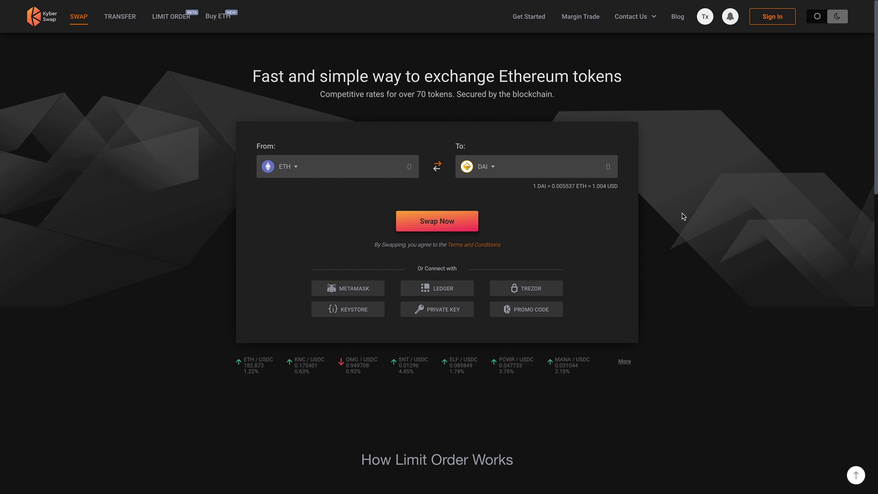
scroll(683, 216, down, 1)
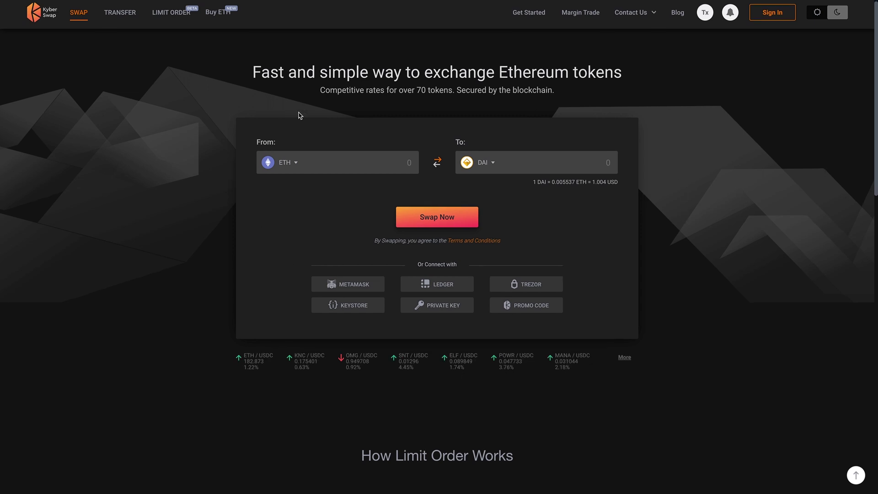
scroll(588, 237, down, 5)
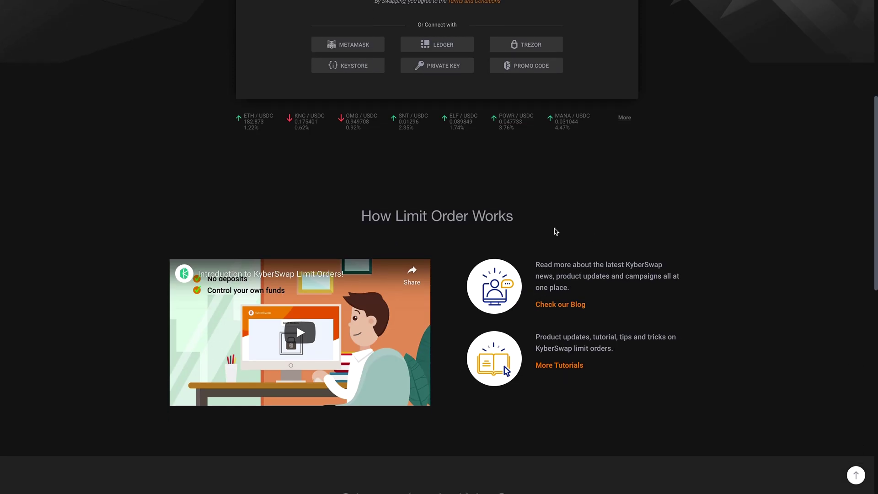
scroll(608, 225, down, 3)
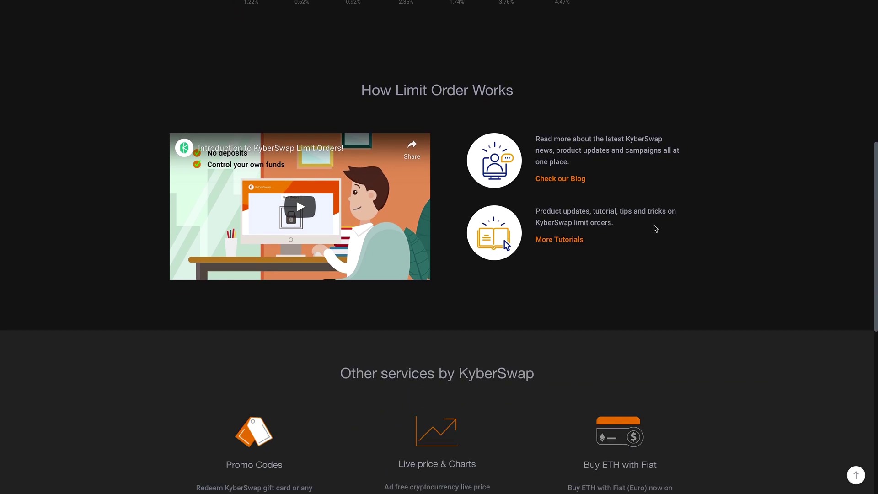
scroll(656, 228, down, 1)
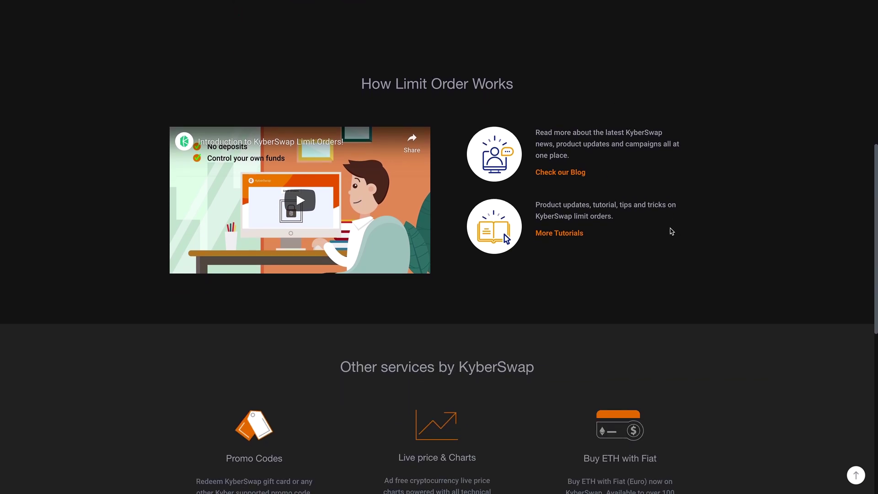
scroll(584, 166, up, 8)
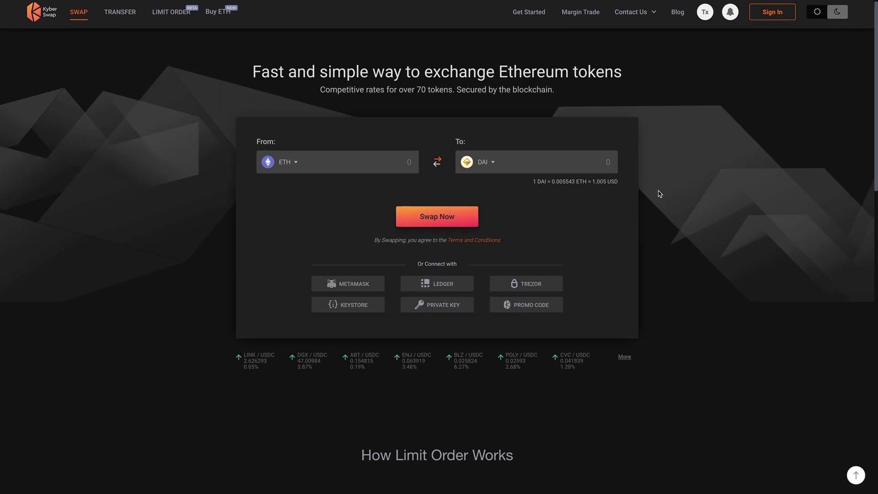
scroll(659, 192, down, 7)
scroll(659, 194, down, 12)
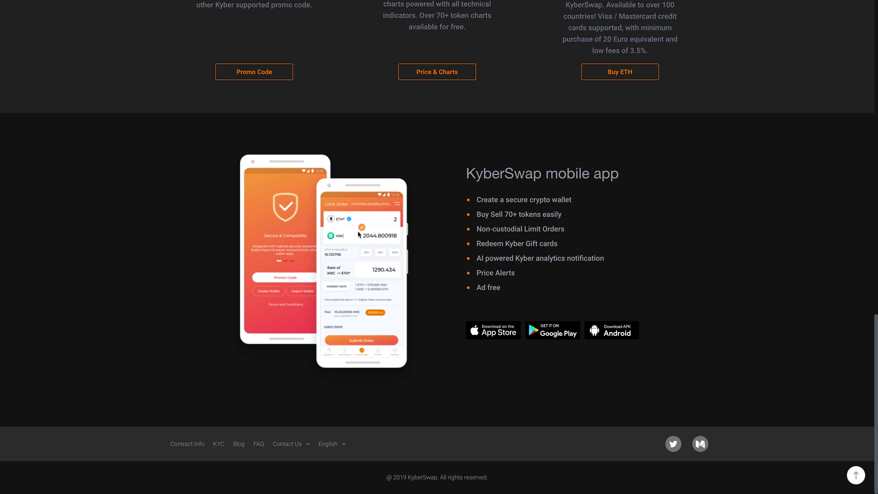
scroll(476, 272, up, 4)
scroll(477, 272, down, 2)
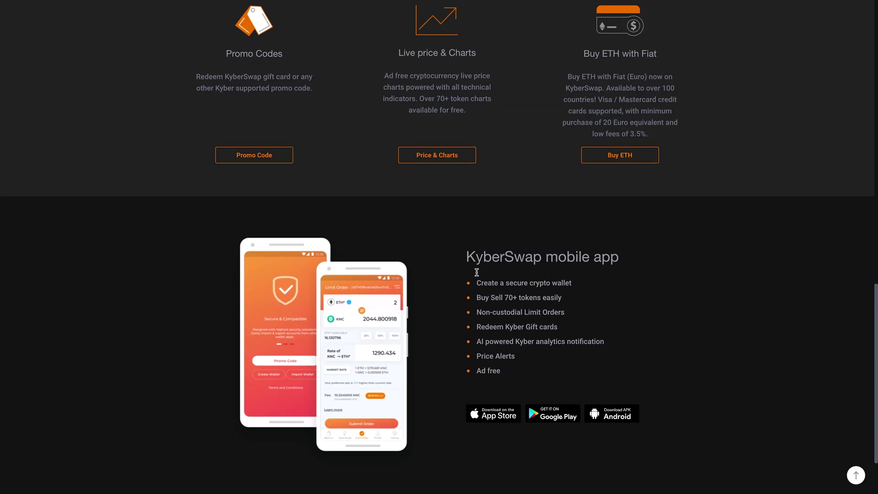
scroll(476, 271, up, 17)
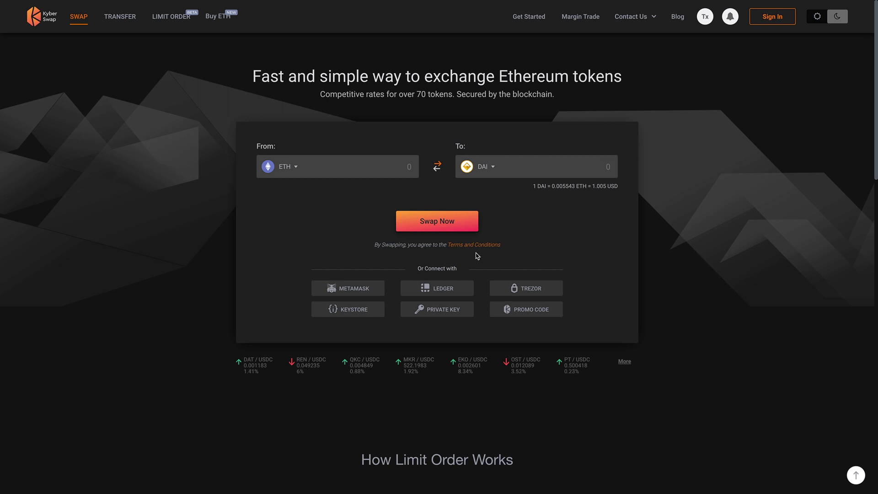
click(452, 287)
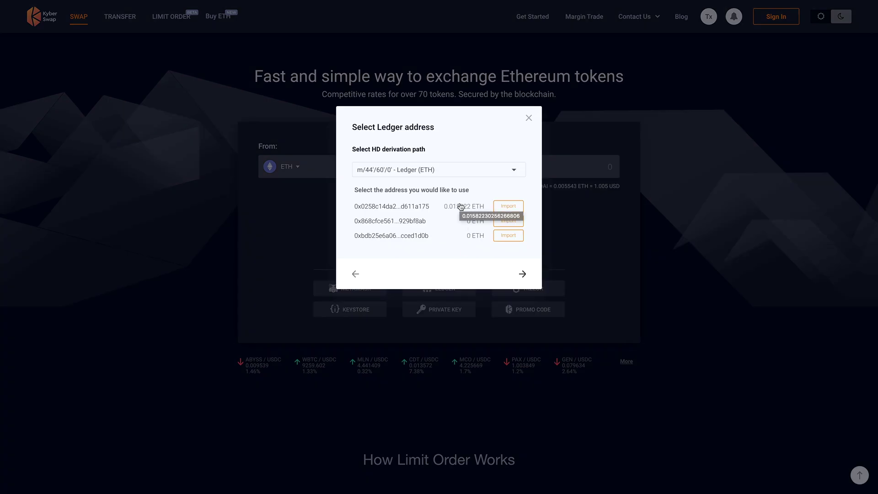
Step: Import the first Ledger address so its ETH balance appears in the swap form
click(513, 206)
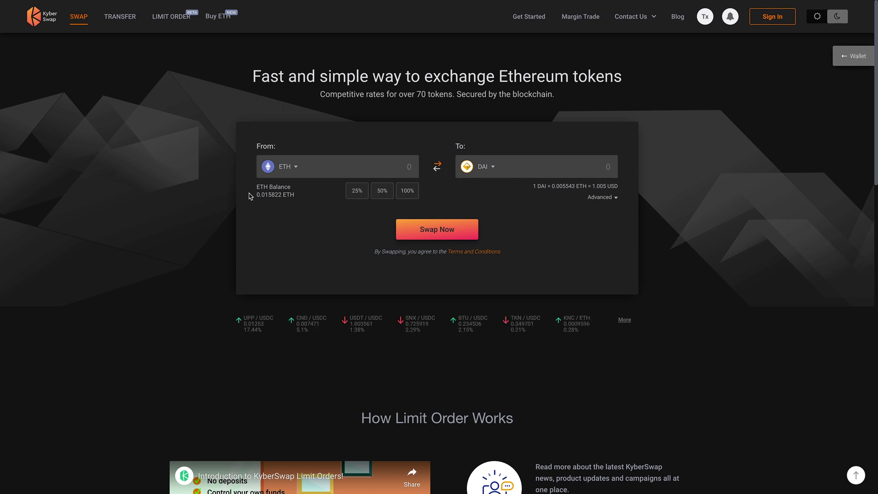
drag(256, 194, 284, 194)
click(298, 199)
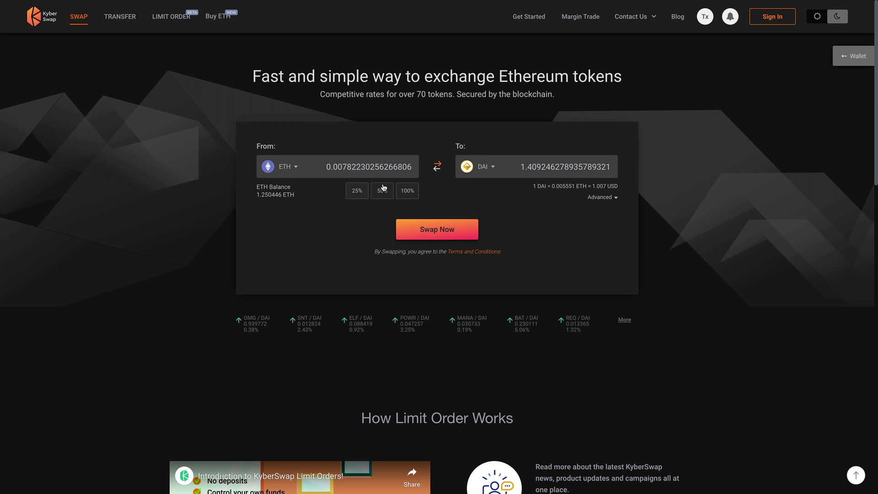
Step: Trim the full ETH balance down to exactly 1.24 ETH and start the swap review
click(405, 193)
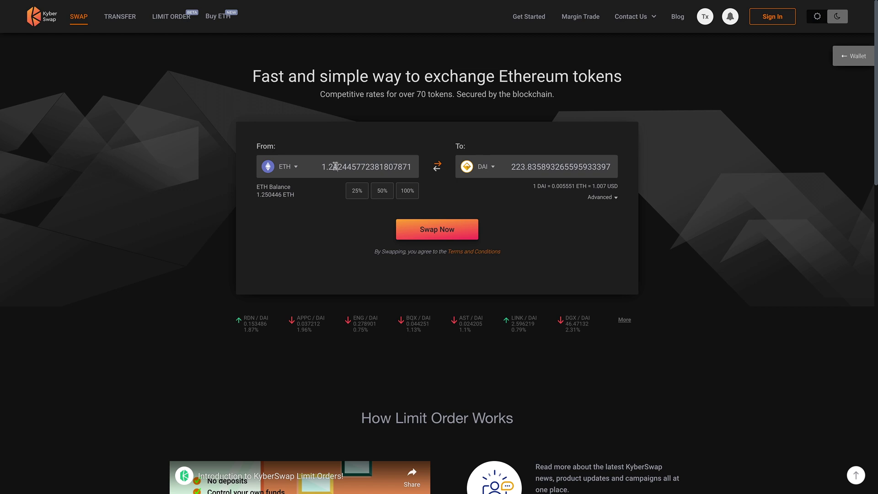
drag(335, 166, 412, 166)
text(3)
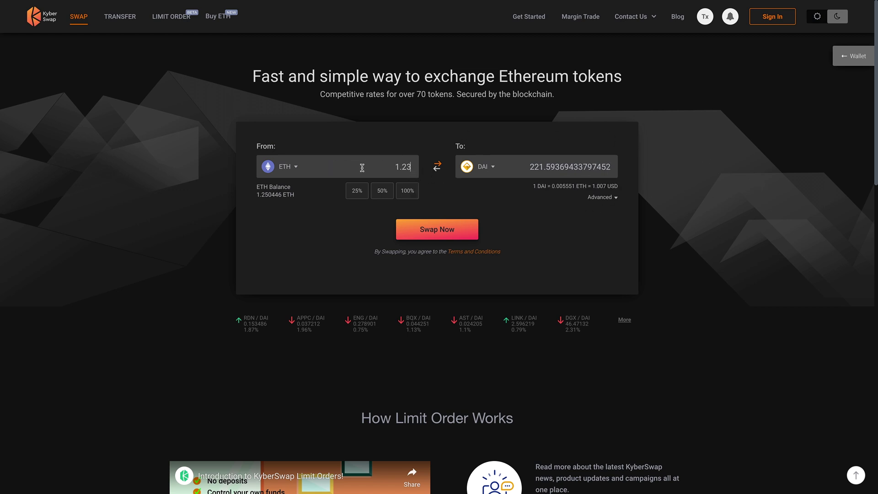
click(407, 191)
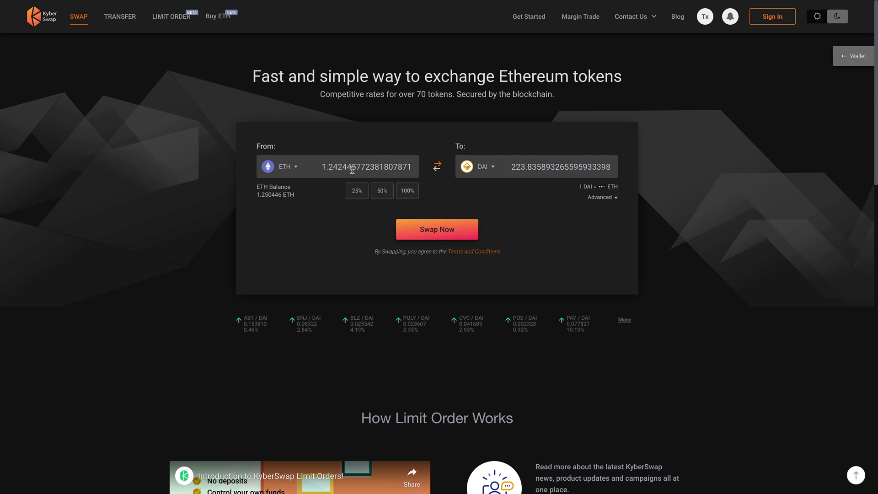
drag(335, 167, 435, 170)
key(BackSpace)
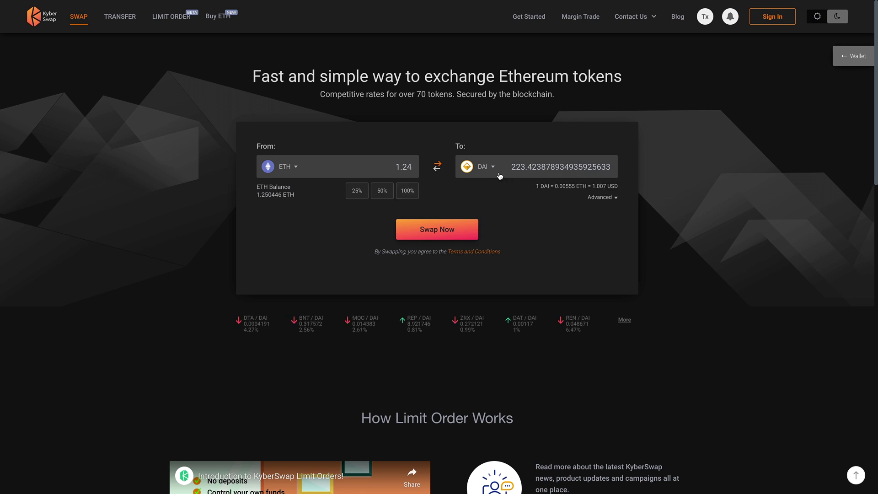
click(473, 227)
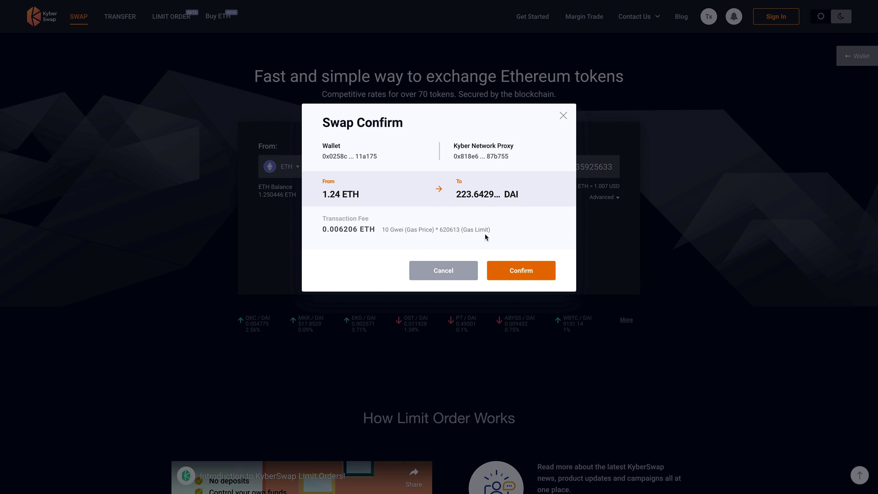
Step: Confirm the 1.24 ETH to DAI swap, receiving 223.479 DAI
click(551, 280)
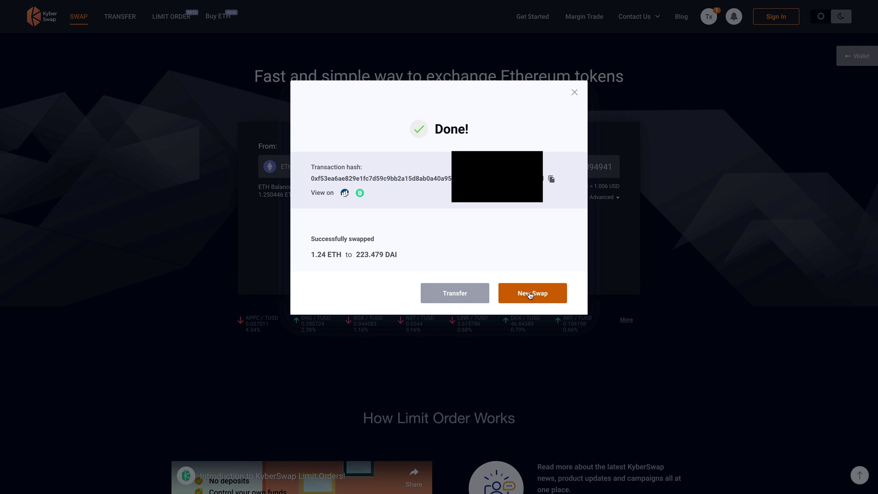
Step: Dismiss the swap success summary and fill in the maximum spendable ETH amount
click(575, 93)
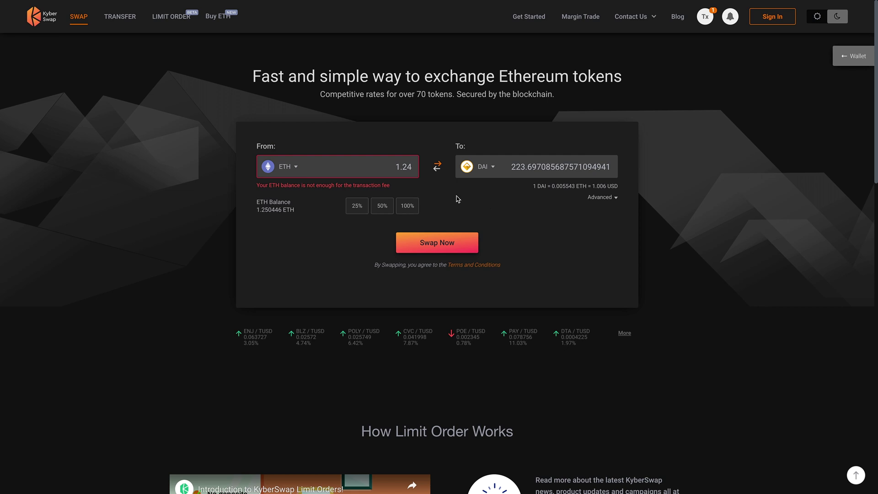
click(389, 170)
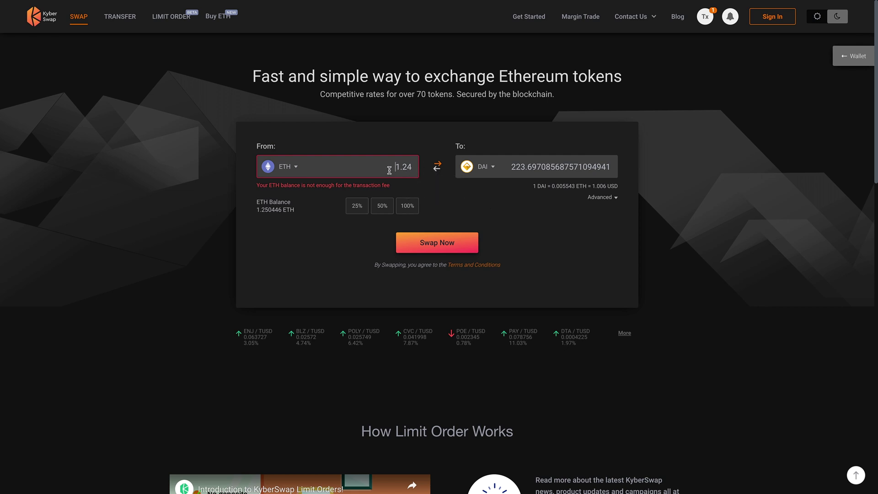
click(406, 206)
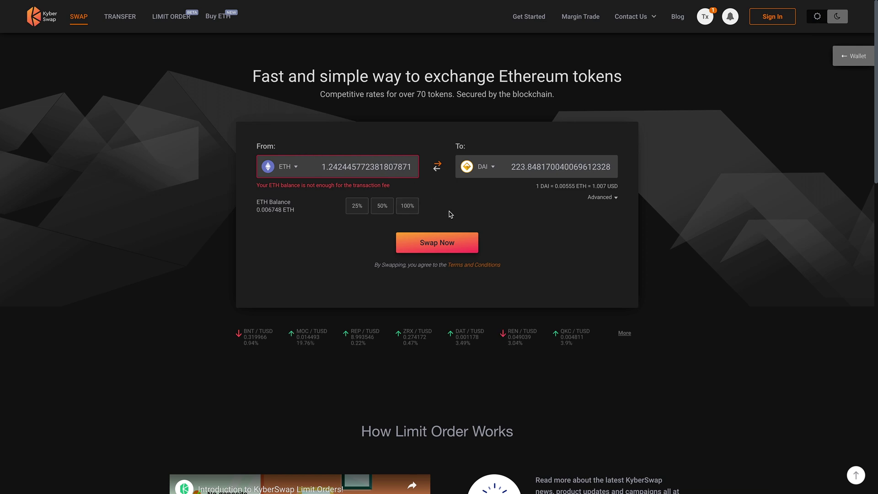
Step: Make DAI the token to swap from and enter its full 223.479 DAI balance
click(286, 168)
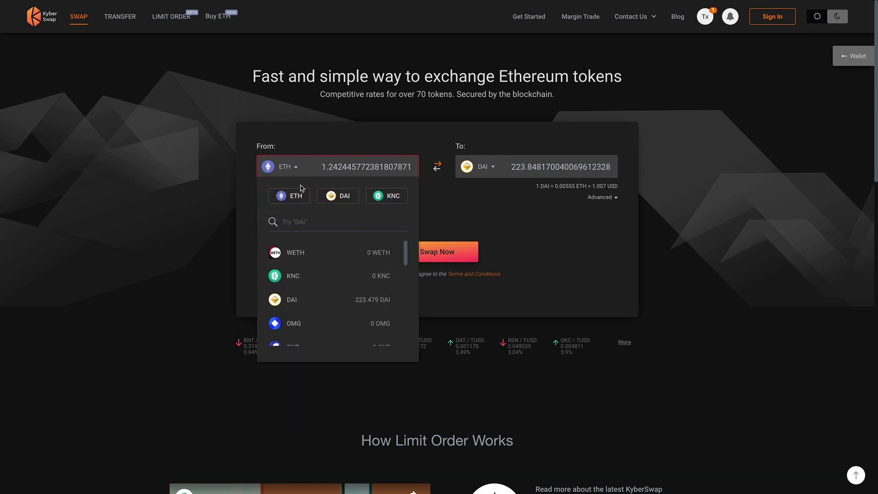
click(339, 197)
click(398, 204)
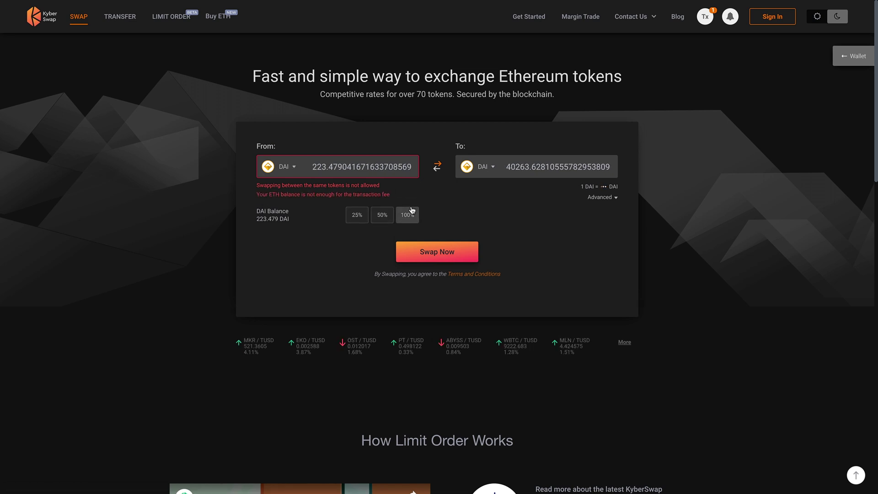